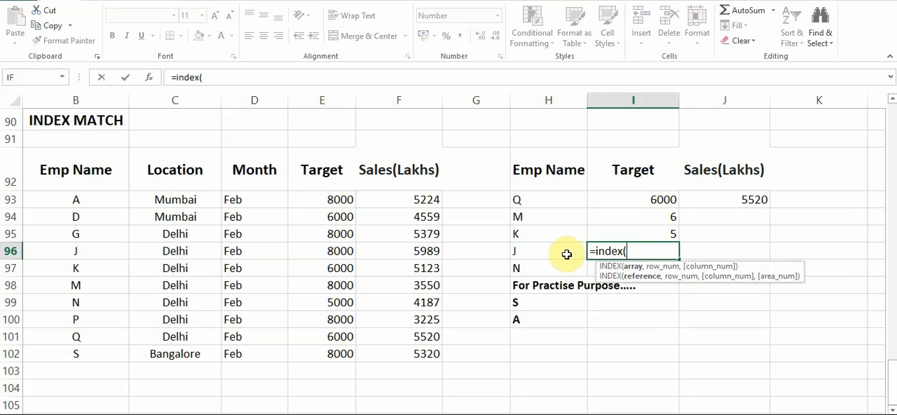
# Give the INDEX formula in I96 the array B92:F102 and the row argument MATCH(H96,B92:B102,0).
pyautogui.moveTo(96, 183); pyautogui.dragTo(388, 352)
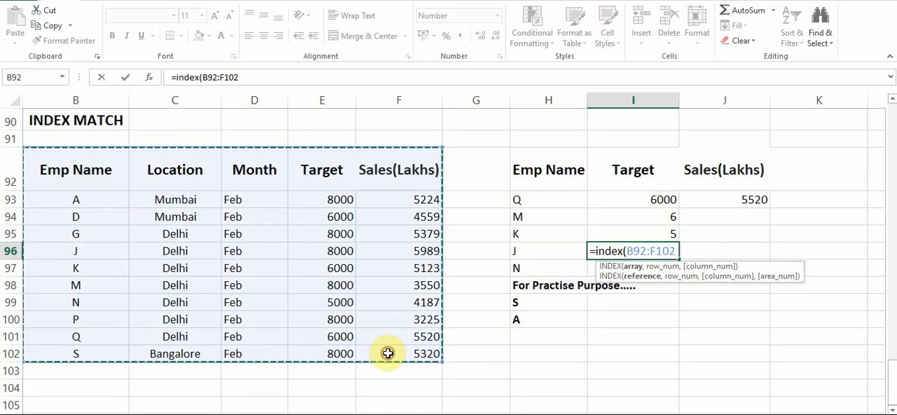
pyautogui.write(',')
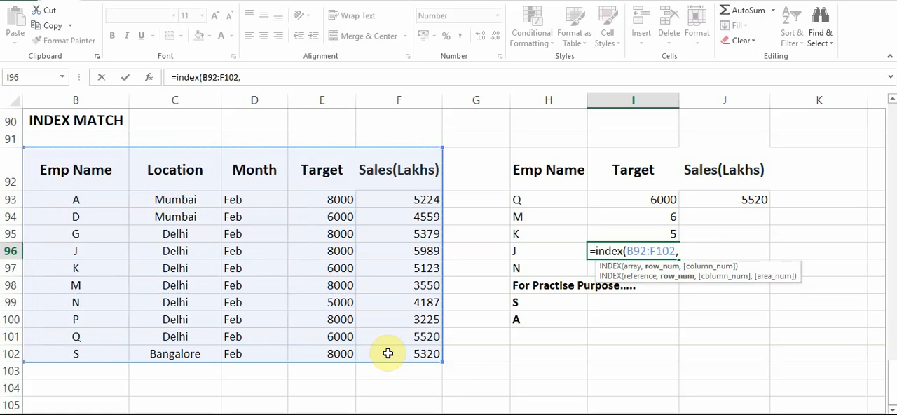
pyautogui.write('matc')
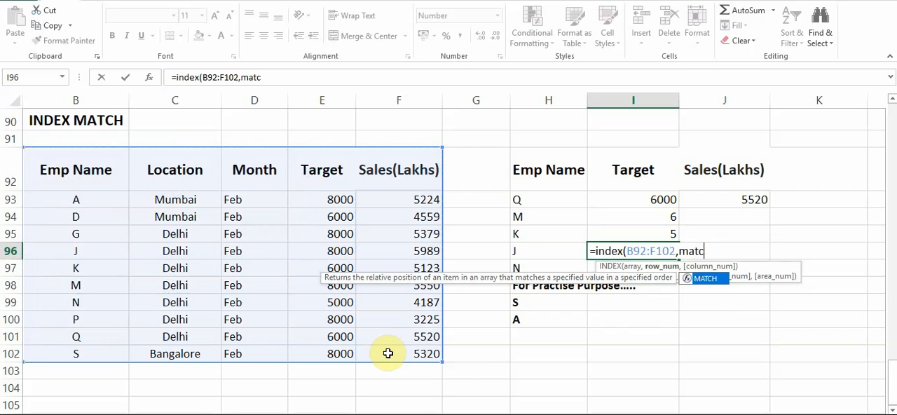
pyautogui.write('h(')
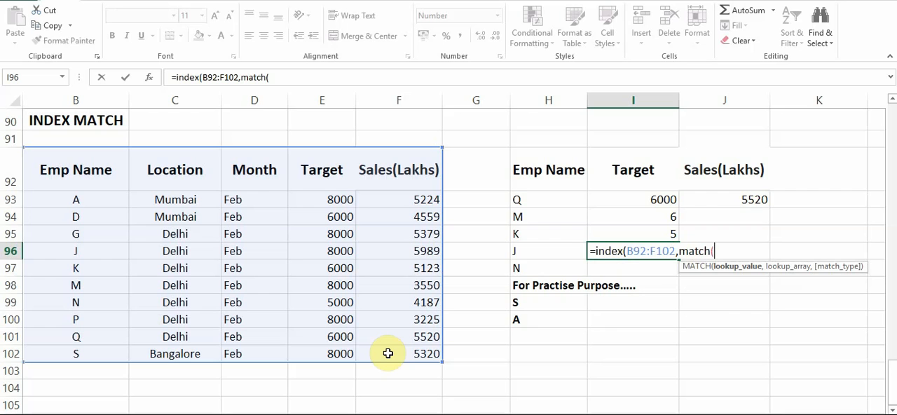
pyautogui.click(548, 250)
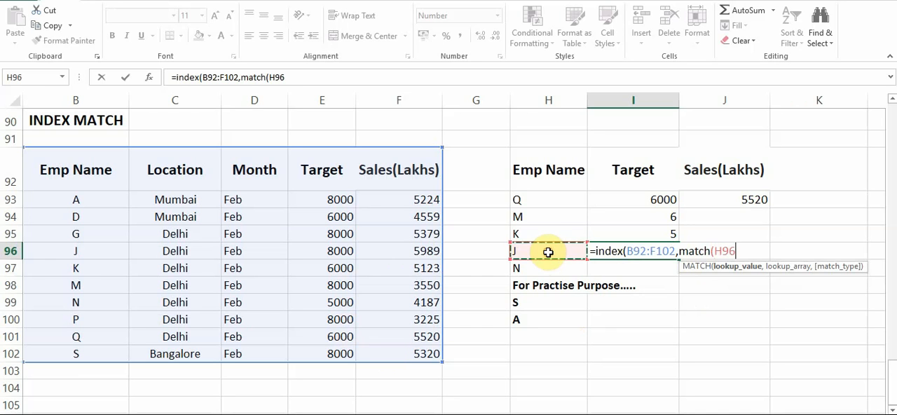
pyautogui.write(',')
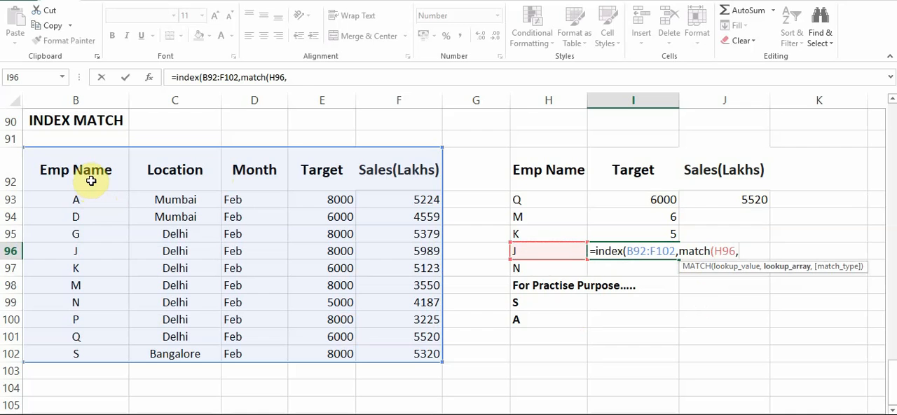
pyautogui.moveTo(88, 178); pyautogui.dragTo(87, 356)
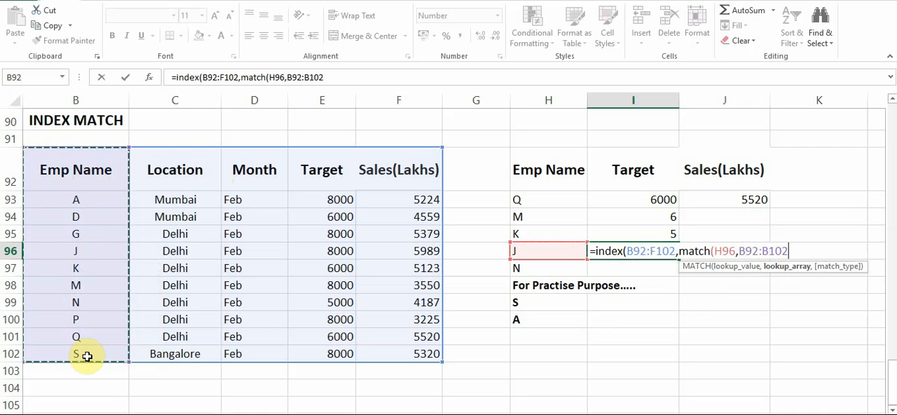
pyautogui.write(',')
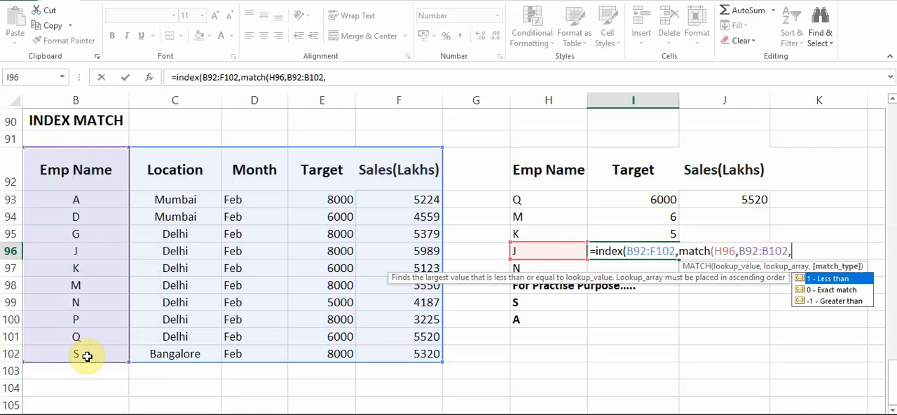
pyautogui.write('0)')
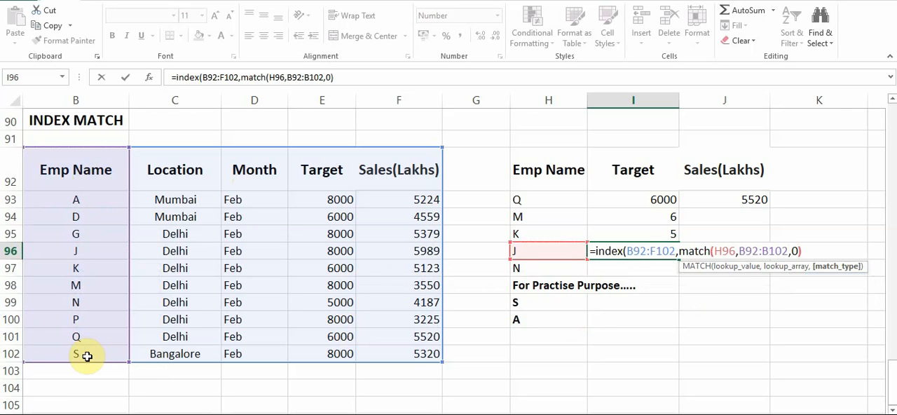
pyautogui.write(',')
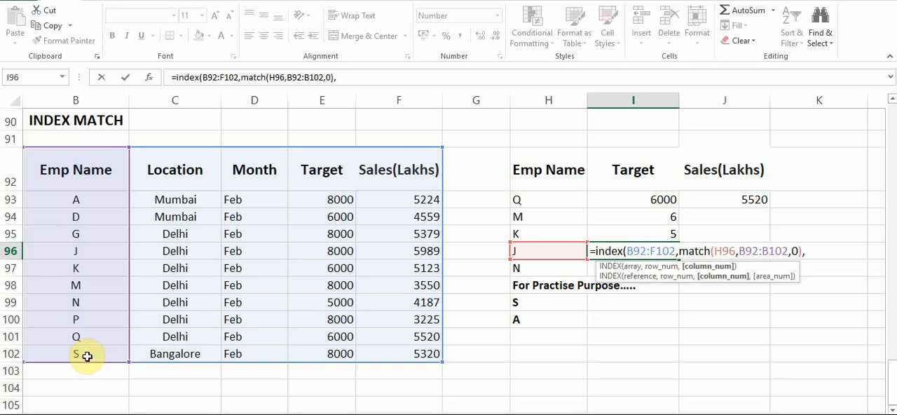
# Complete the INDEX formula in I96 with the column argument MATCH(I92,B92:F92,0) and enter it.
pyautogui.write('ma')
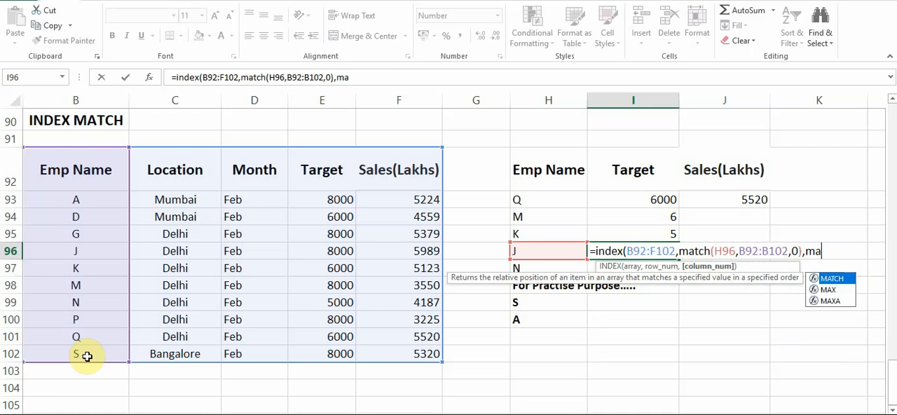
pyautogui.write('tch')
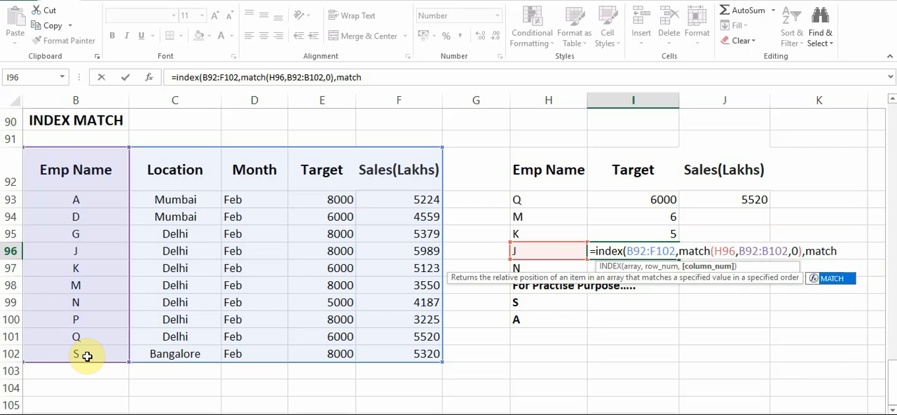
pyautogui.write('(')
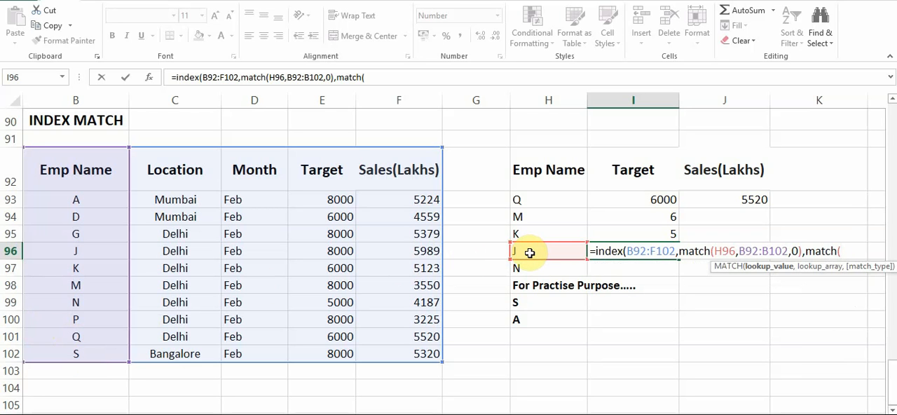
pyautogui.click(609, 184)
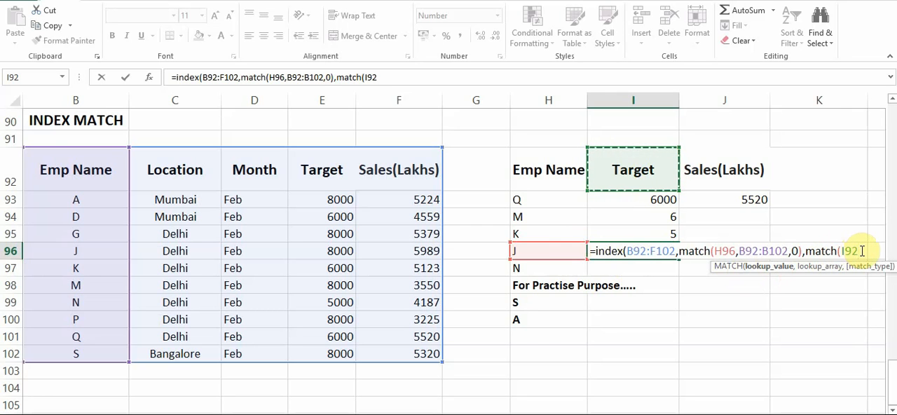
pyautogui.write(',')
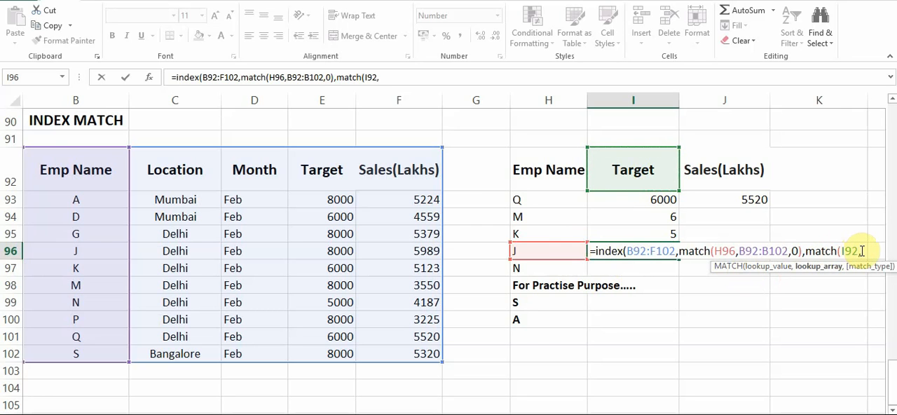
pyautogui.click(57, 162)
pyautogui.moveTo(58, 162); pyautogui.dragTo(371, 171)
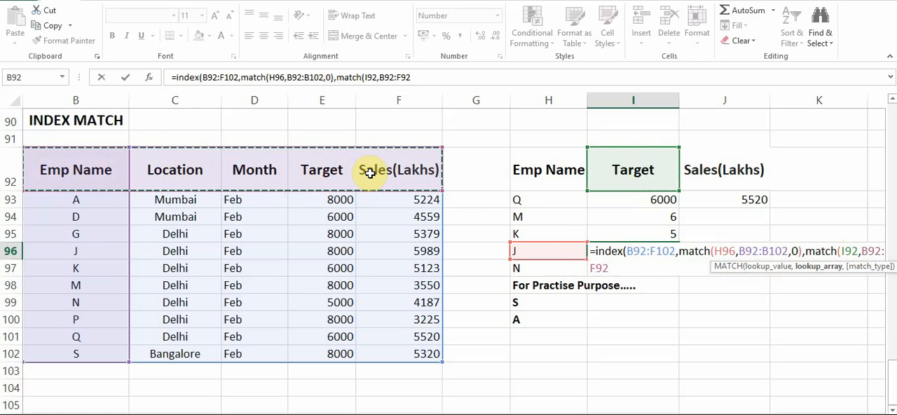
pyautogui.write(',')
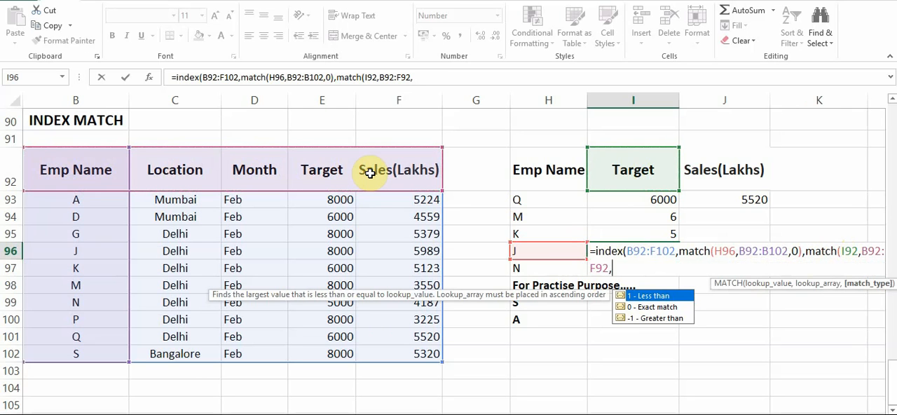
pyautogui.write('0)')
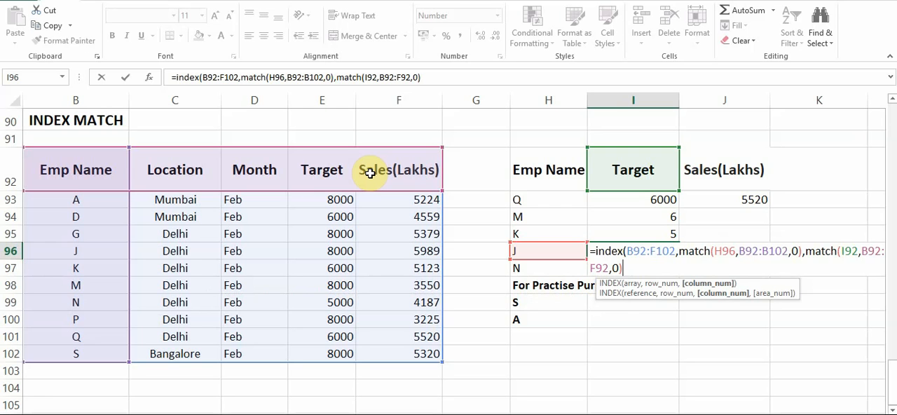
pyautogui.write(')')
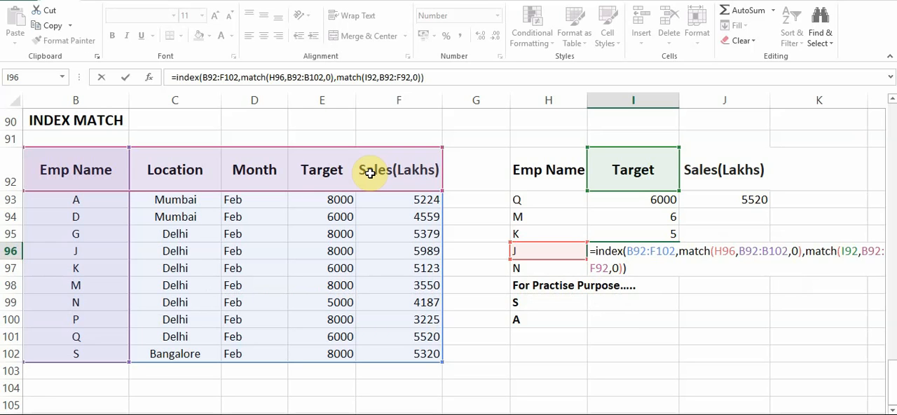
pyautogui.press('Return')
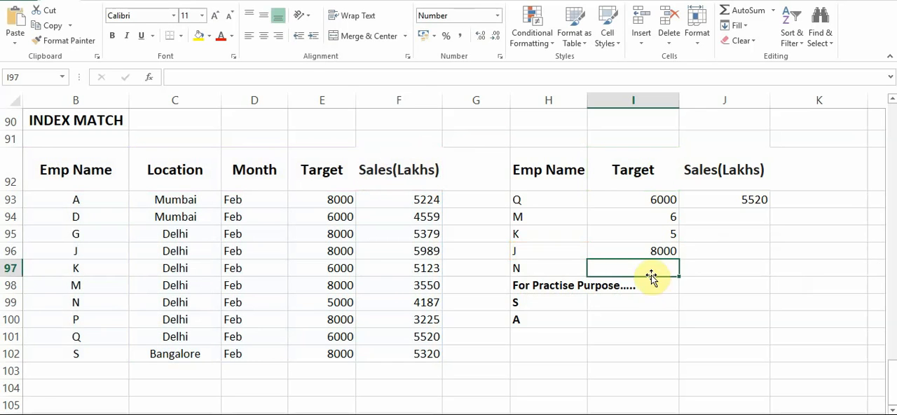
# Check the Target lookup in I96 against employee J's row in the source table, B96:E96.
pyautogui.click(633, 254)
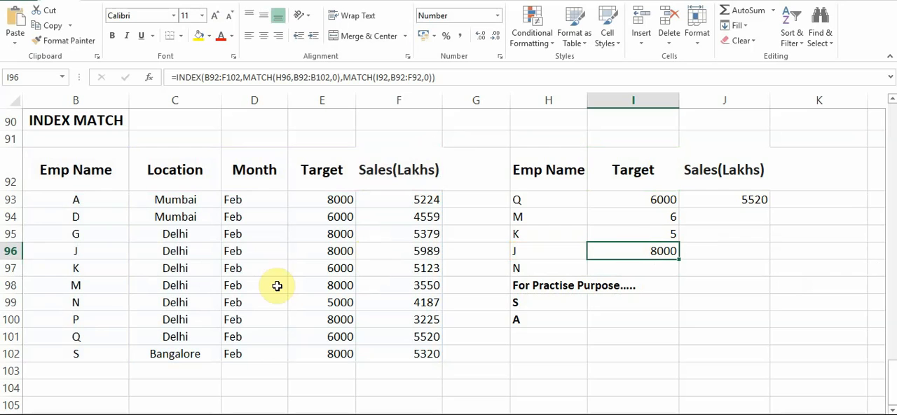
pyautogui.click(172, 251)
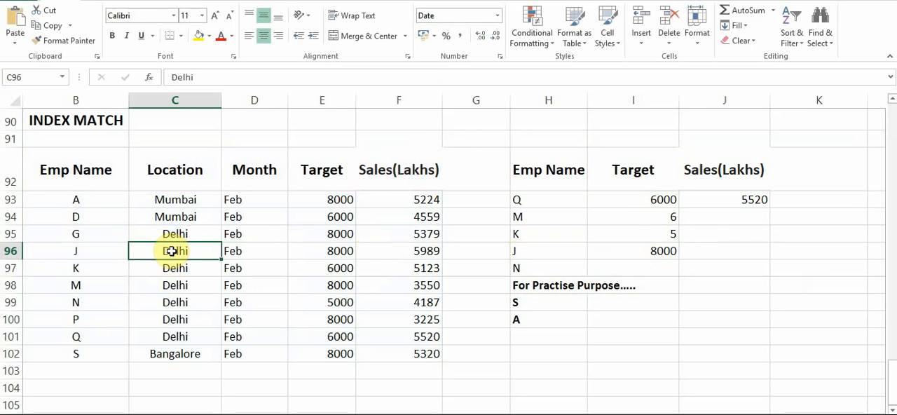
pyautogui.press('Right')
pyautogui.press('Right')
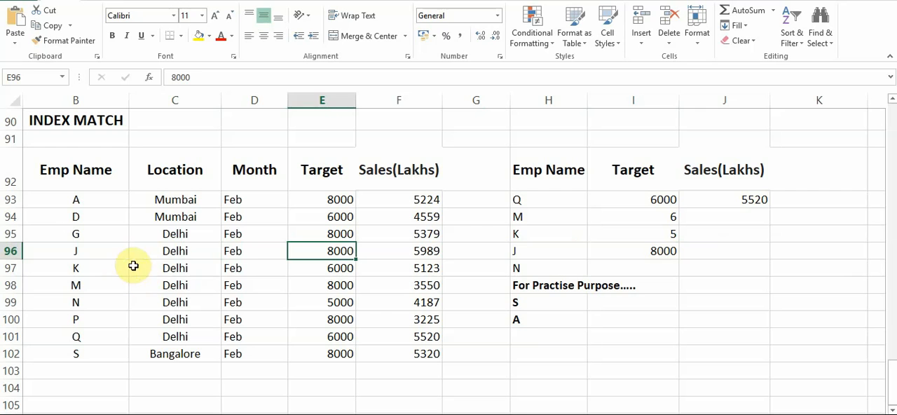
pyautogui.click(112, 258)
pyautogui.moveTo(113, 258); pyautogui.dragTo(296, 255)
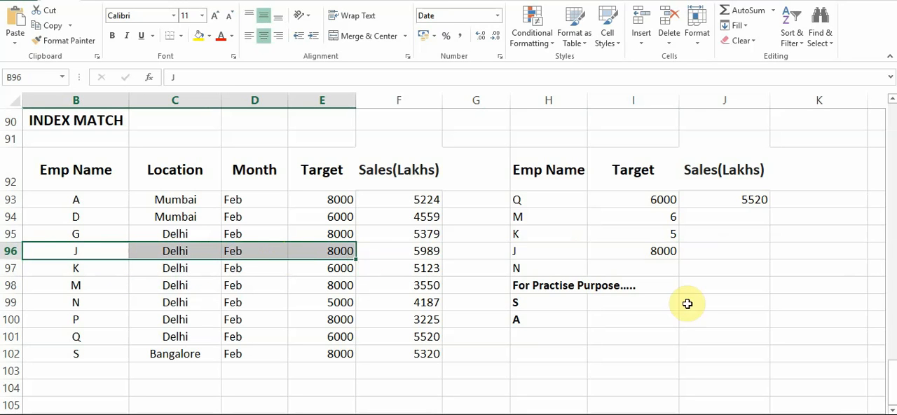
# Start an INDEX formula in J96, the Sales(Lakhs) cell for employee J, with the array B92:F102.
pyautogui.click(733, 259)
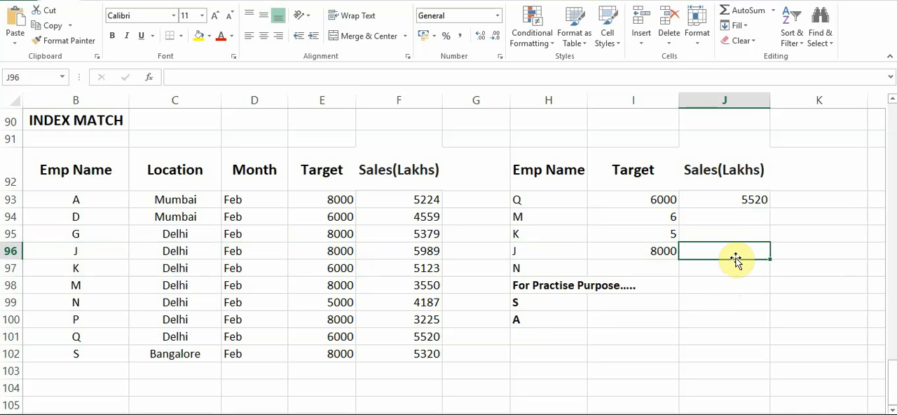
pyautogui.write('=in')
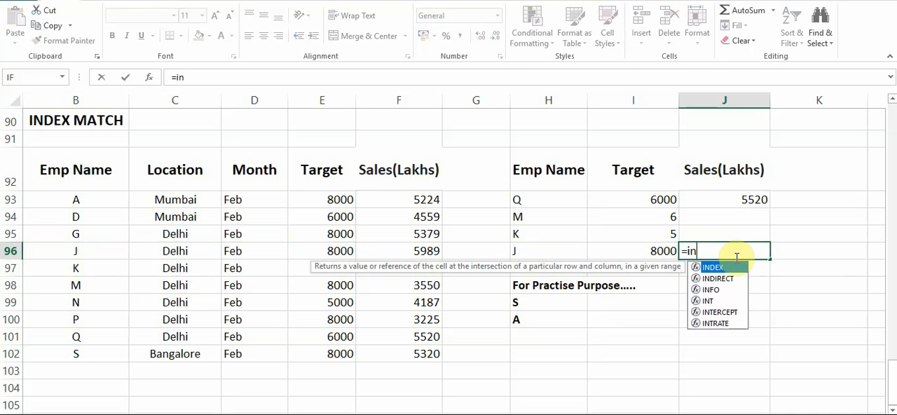
pyautogui.write('dex(')
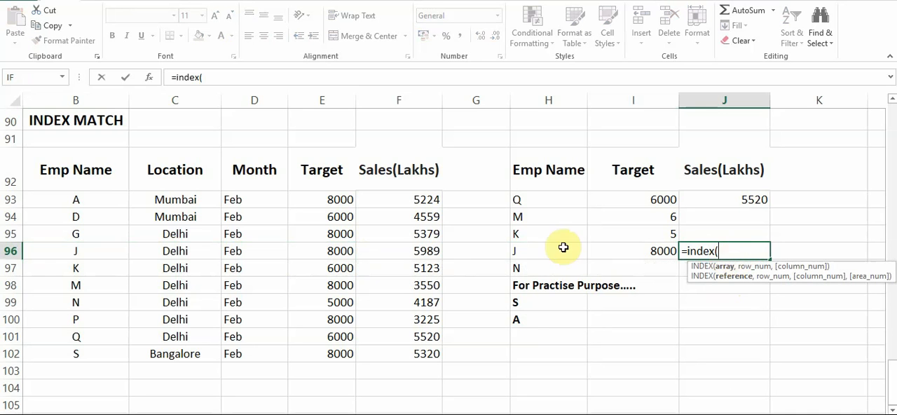
pyautogui.click(107, 175)
pyautogui.moveTo(106, 175); pyautogui.dragTo(394, 350)
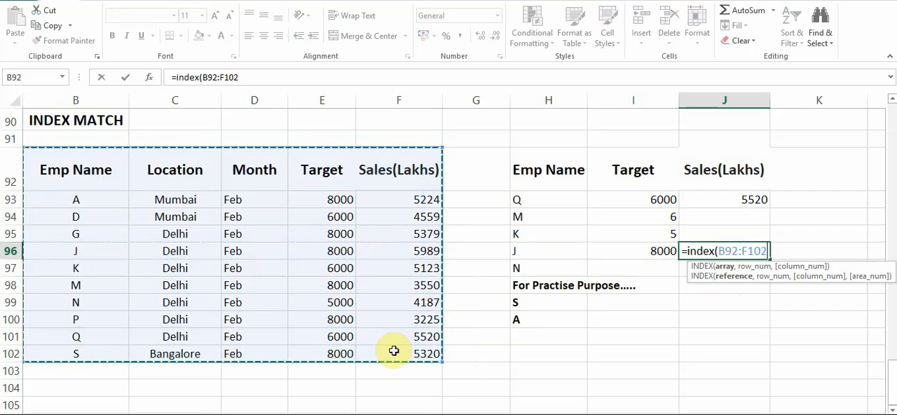
pyautogui.write(',')
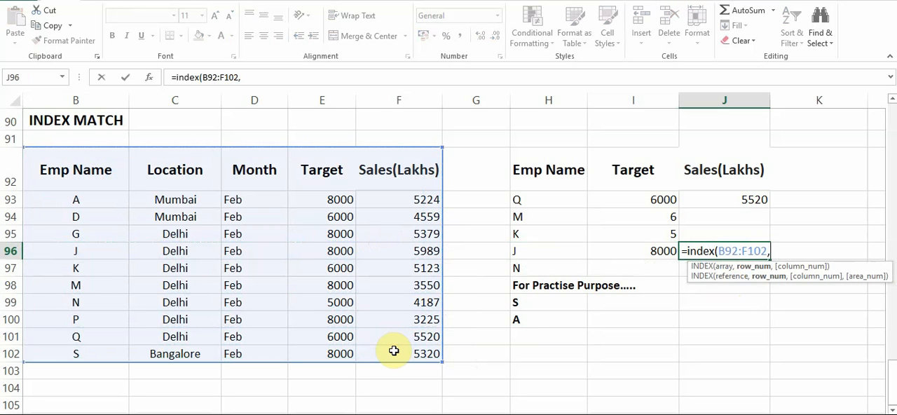
pyautogui.write('match')
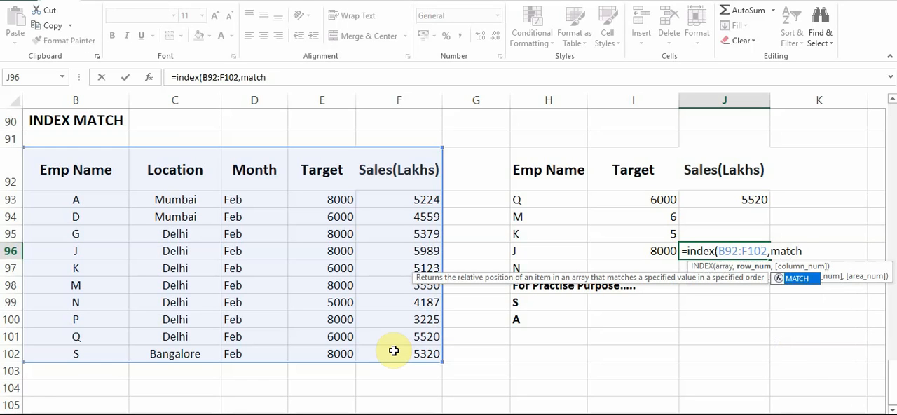
pyautogui.write('(')
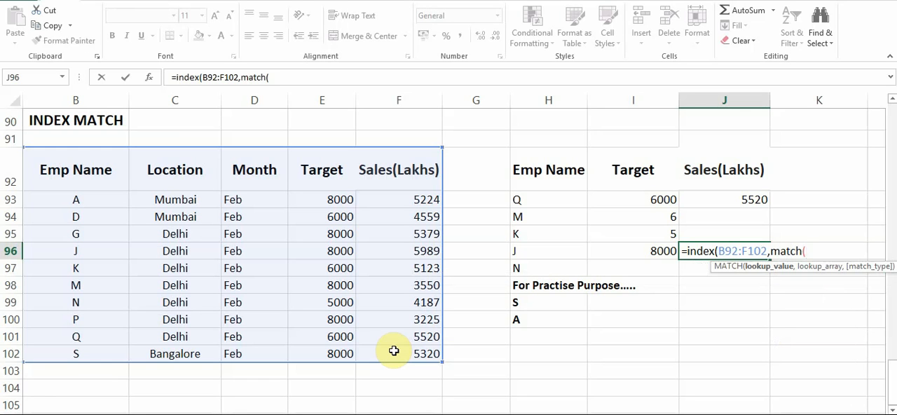
# Add MATCH(H96,B92:B102,0) as the row argument of the INDEX formula in J96.
pyautogui.click(544, 251)
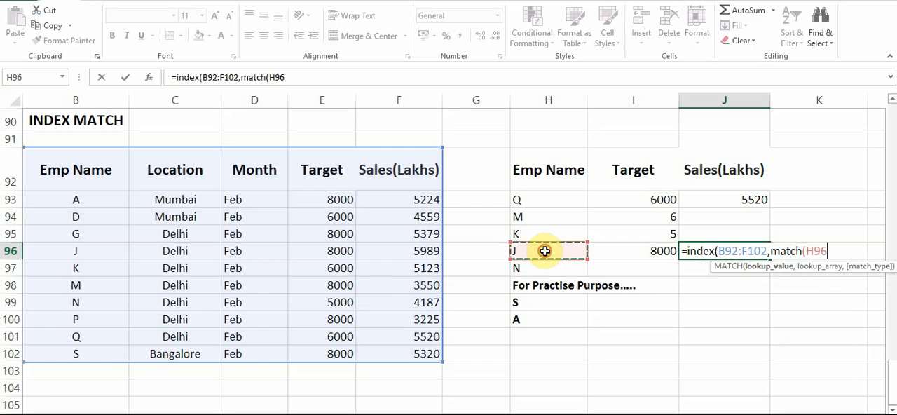
pyautogui.write(',')
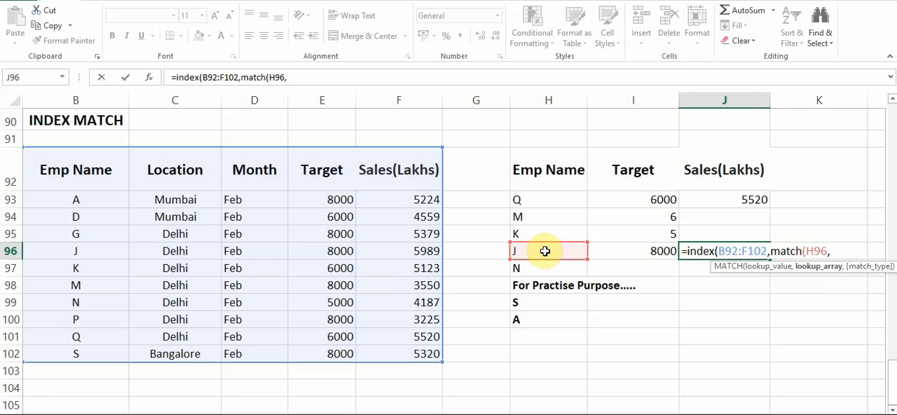
pyautogui.moveTo(105, 183); pyautogui.dragTo(98, 350)
pyautogui.write(',')
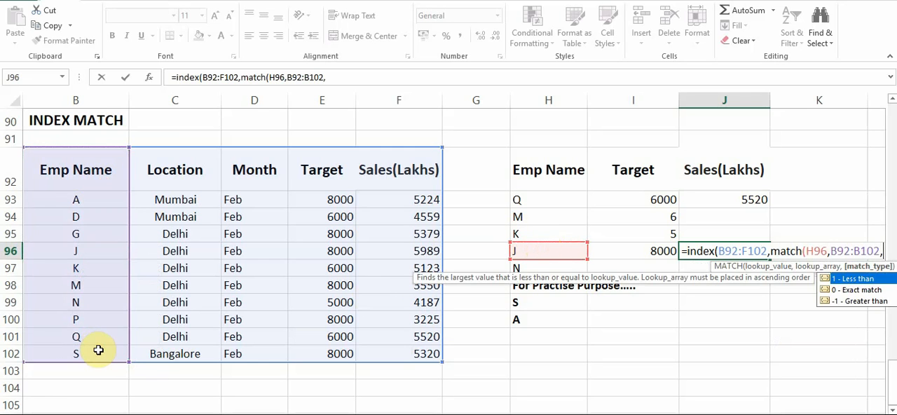
pyautogui.write('0')
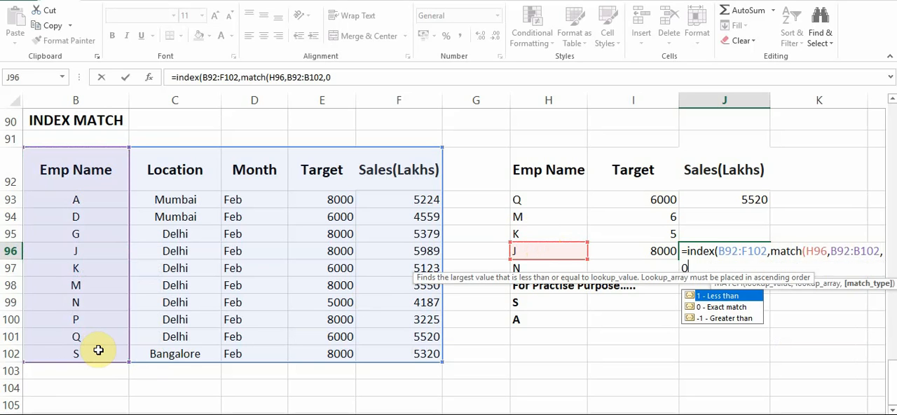
pyautogui.write('),')
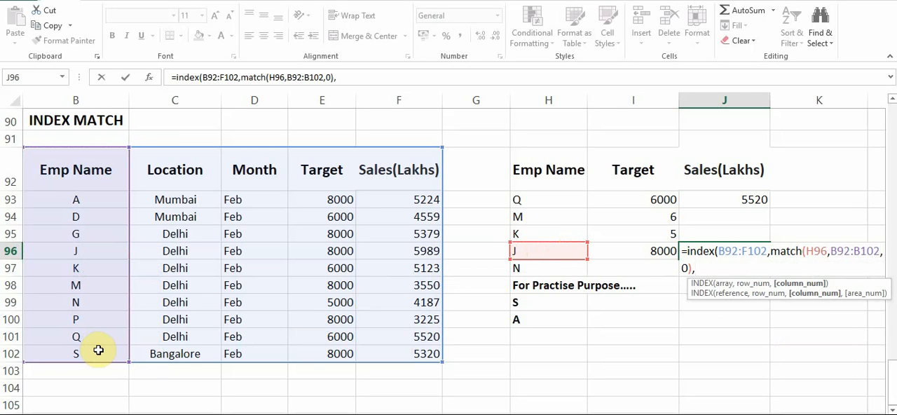
pyautogui.write('match')
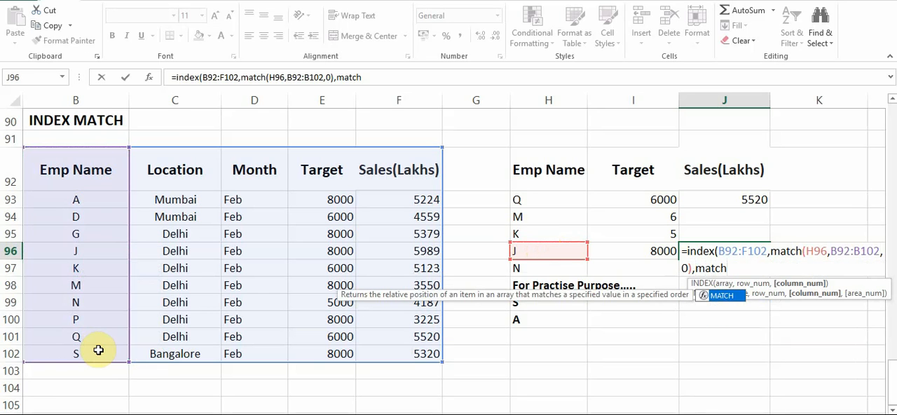
pyautogui.write('(')
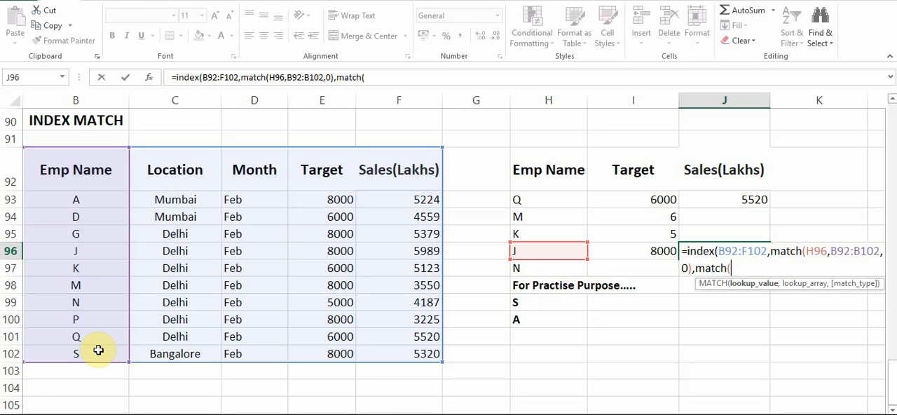
# Complete the INDEX formula in J96 with the column argument MATCH(J92,B92:F92,0) and enter it, accepting the closing-parenthesis correction.
pyautogui.click(733, 167)
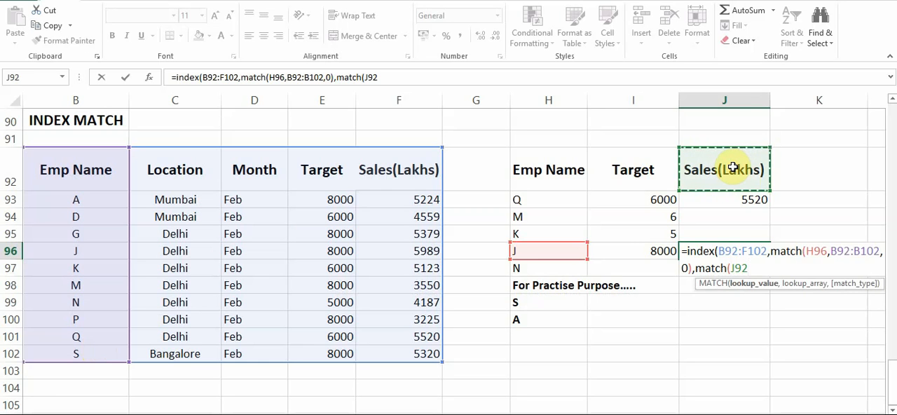
pyautogui.write(',')
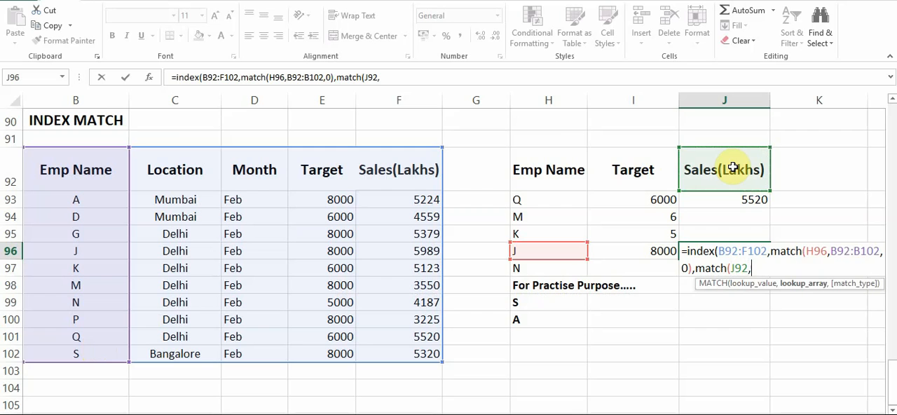
pyautogui.moveTo(96, 183); pyautogui.dragTo(371, 180)
pyautogui.write(',')
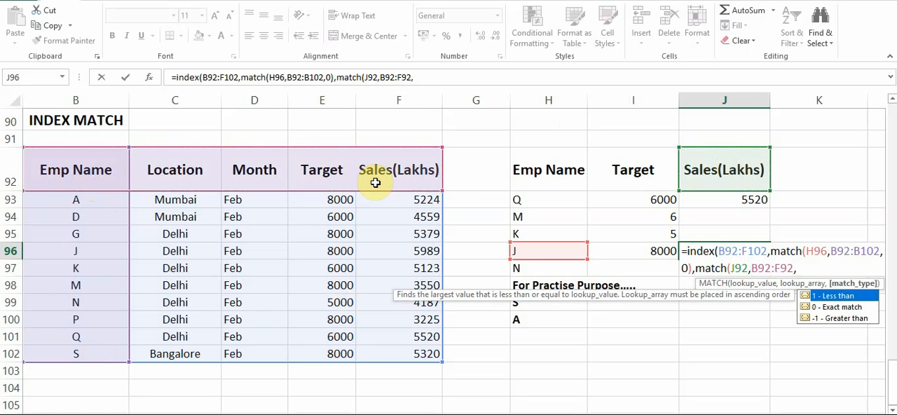
pyautogui.write('0)')
pyautogui.press('Return')
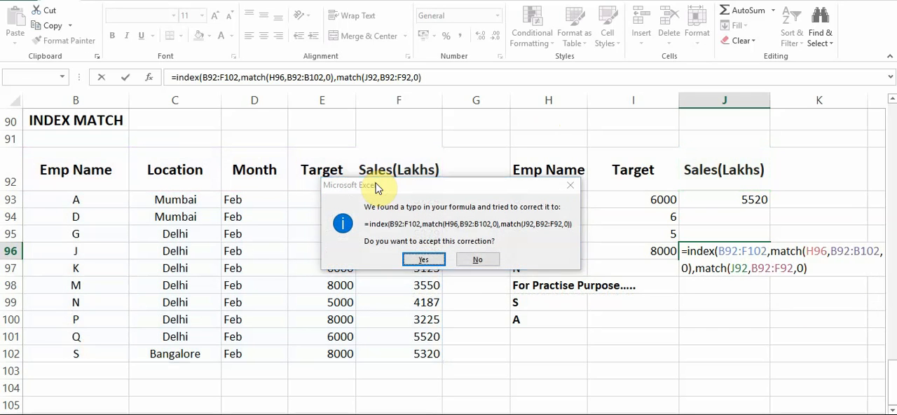
pyautogui.press('Return')
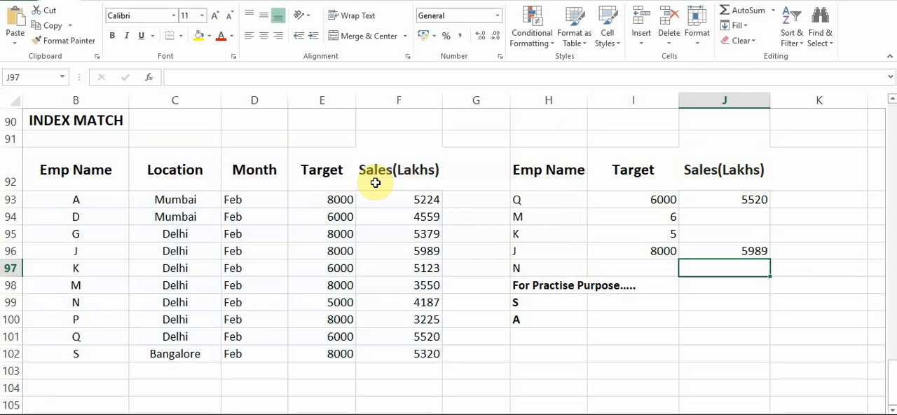
# Check the Sales(Lakhs) lookup in J96 against employee J's sales figure in the source table, cell F96.
pyautogui.click(753, 249)
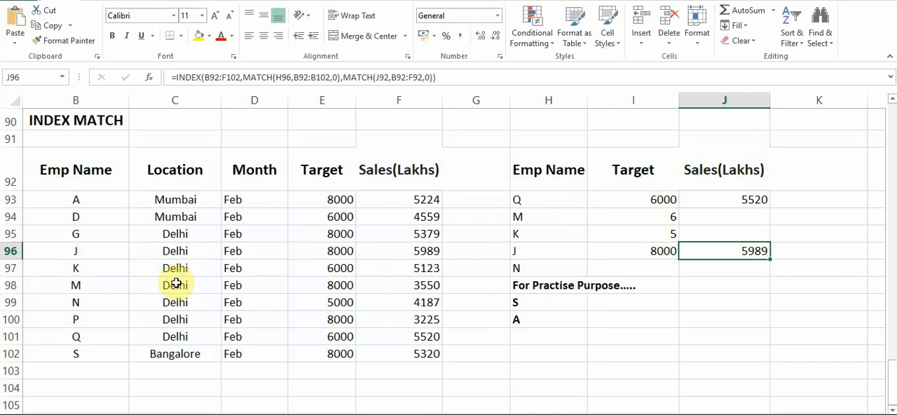
pyautogui.click(399, 251)
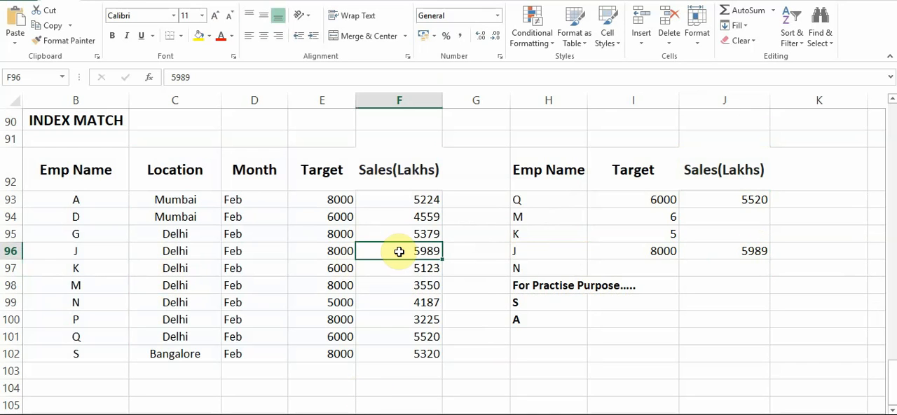
pyautogui.click(811, 348)
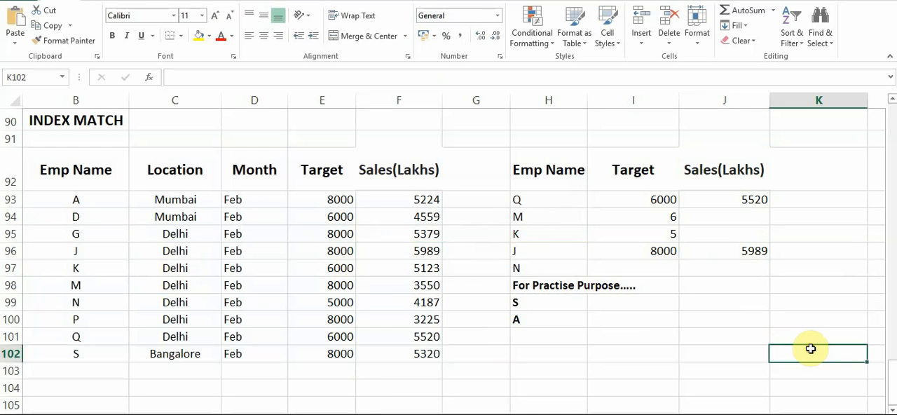